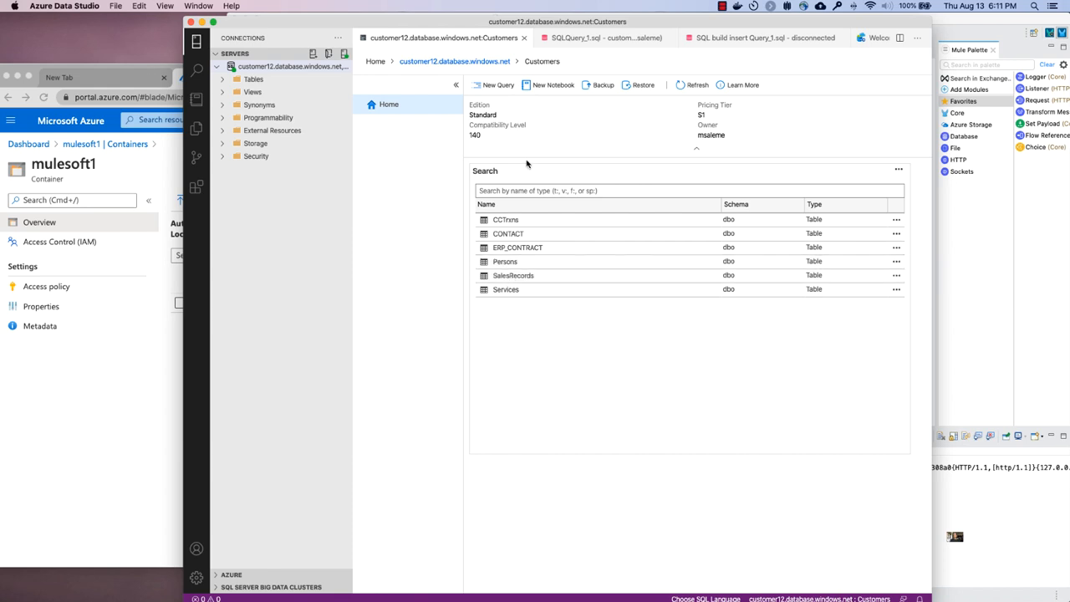
- Open the SQLQuery_1.sql query and select its statement that counts the rows in SalesRecords
left_click(575, 39)
left_click(424, 141)
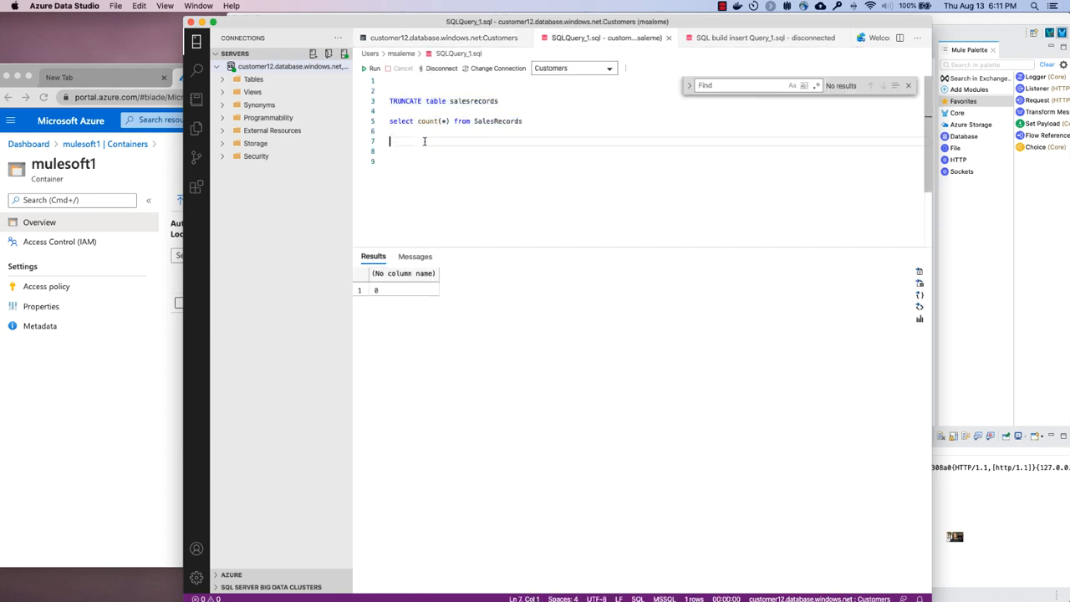
left_click_drag(390, 120, 389, 137)
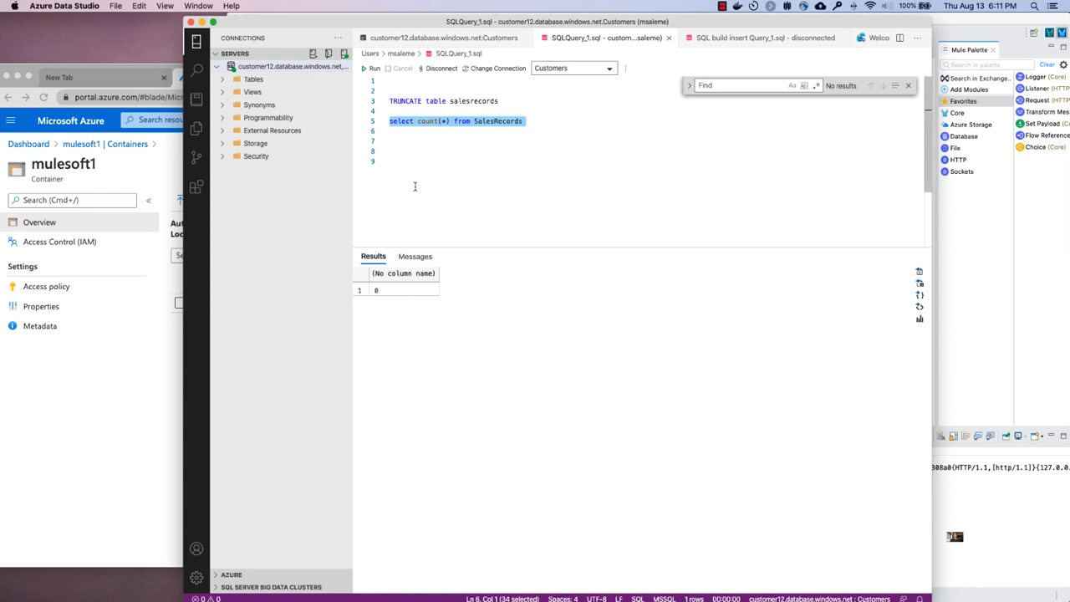
- Switch to Finder and move 100000-Sales-Records.csv from the processed folder into FilePickup's DBstage folder
left_click(1010, 256)
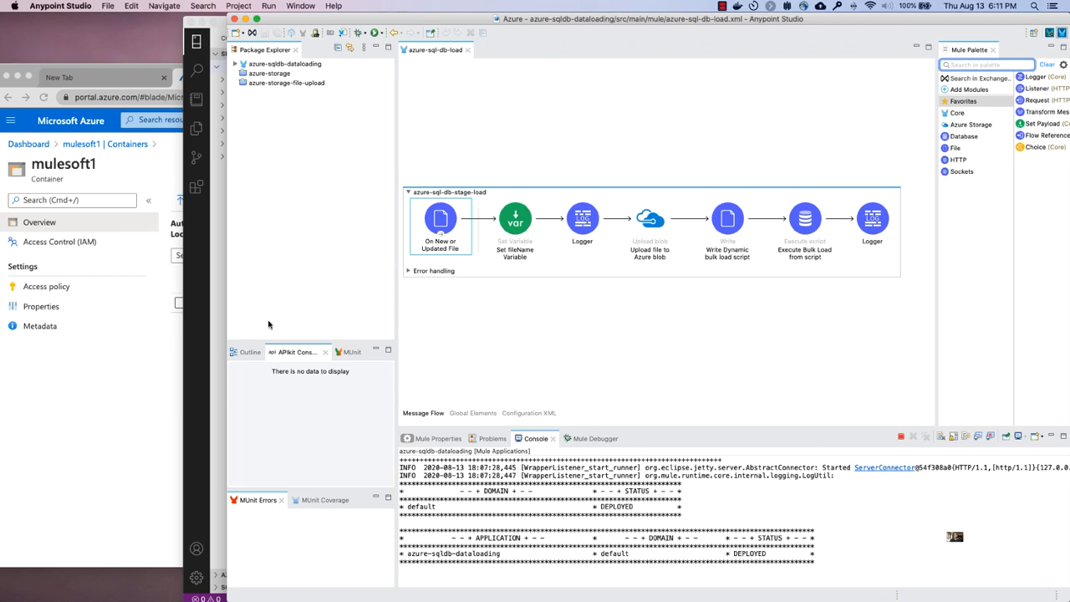
key("ctrl+Left")
key("ctrl+Right")
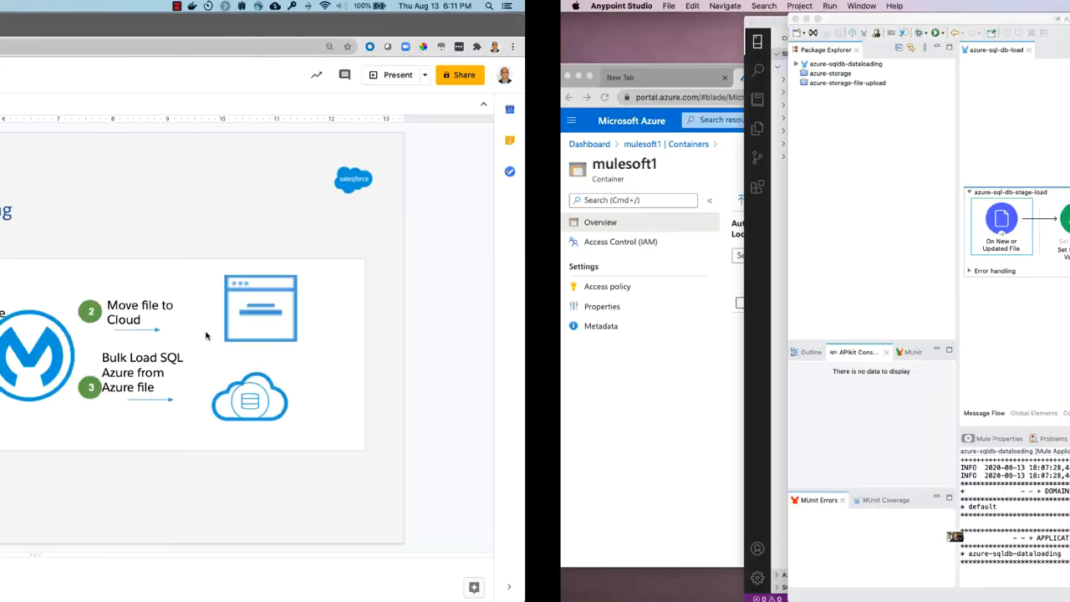
key("ctrl+Right")
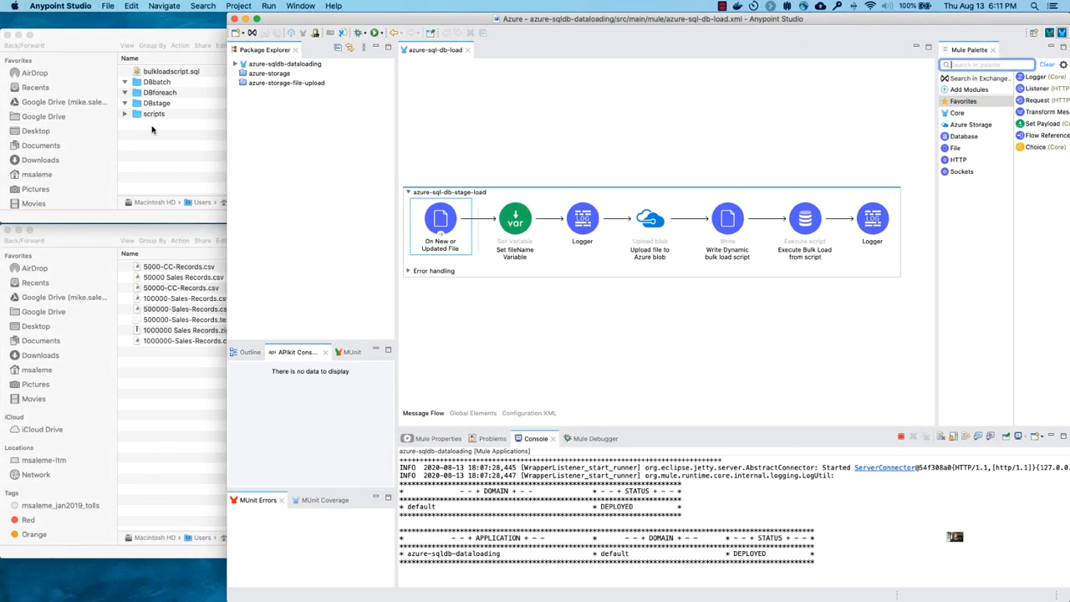
left_click(149, 107)
left_click(149, 107)
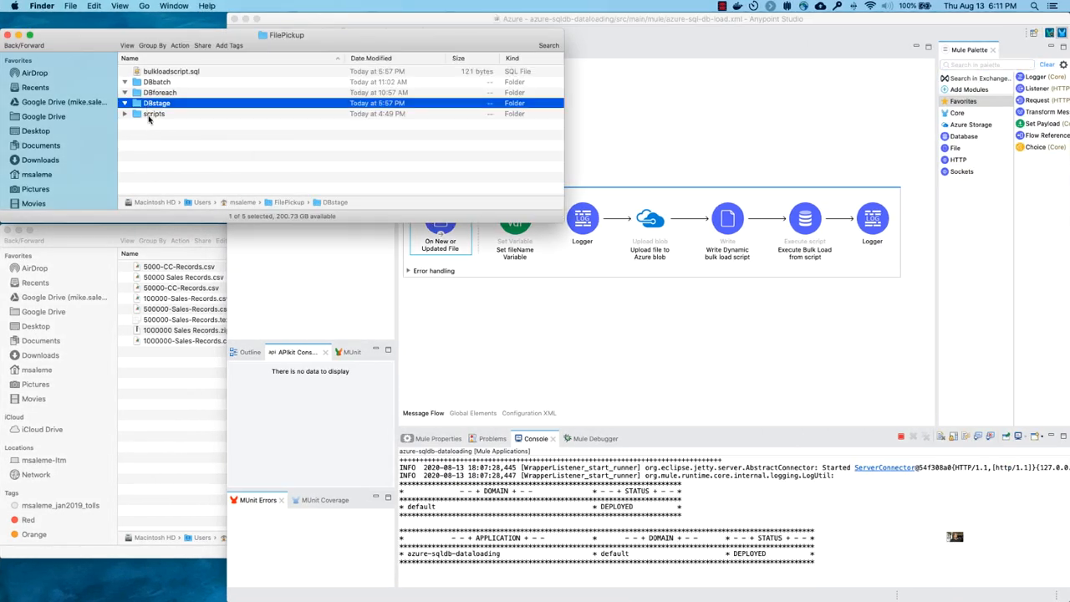
left_click(167, 305)
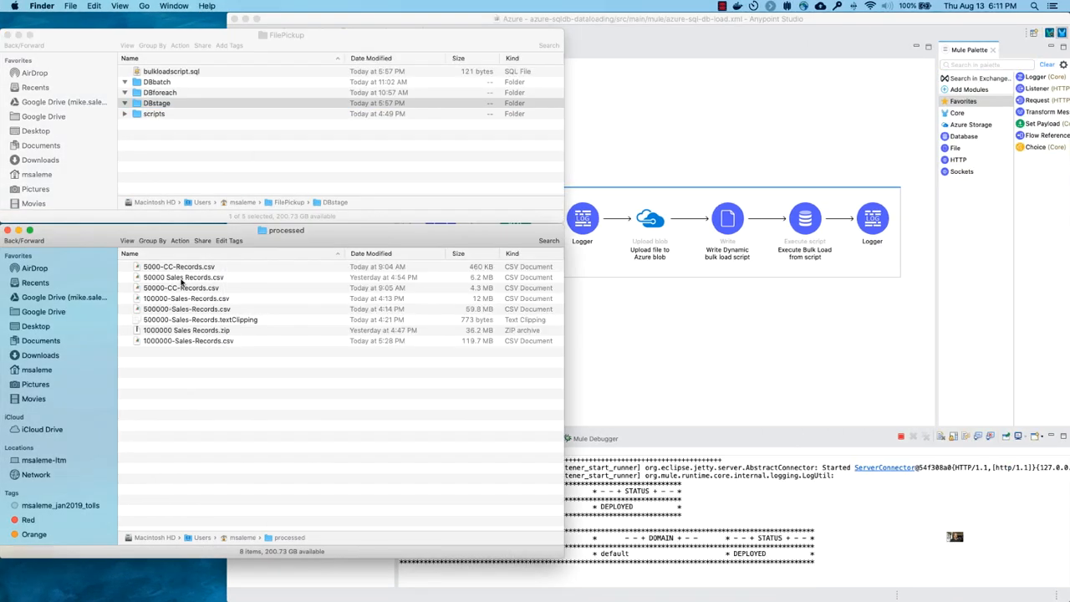
left_click(183, 268)
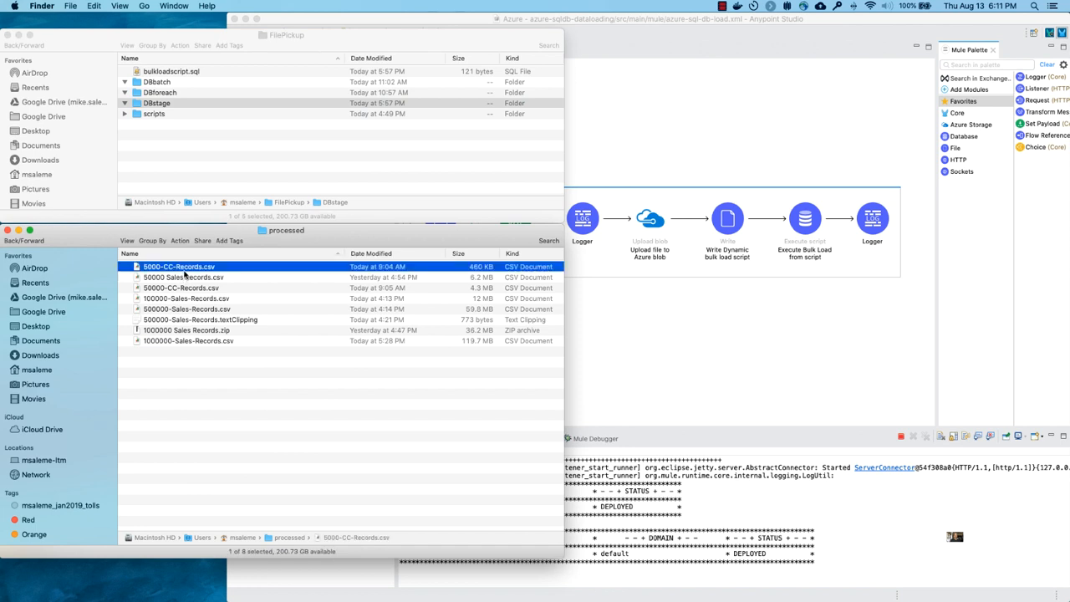
left_click(184, 301)
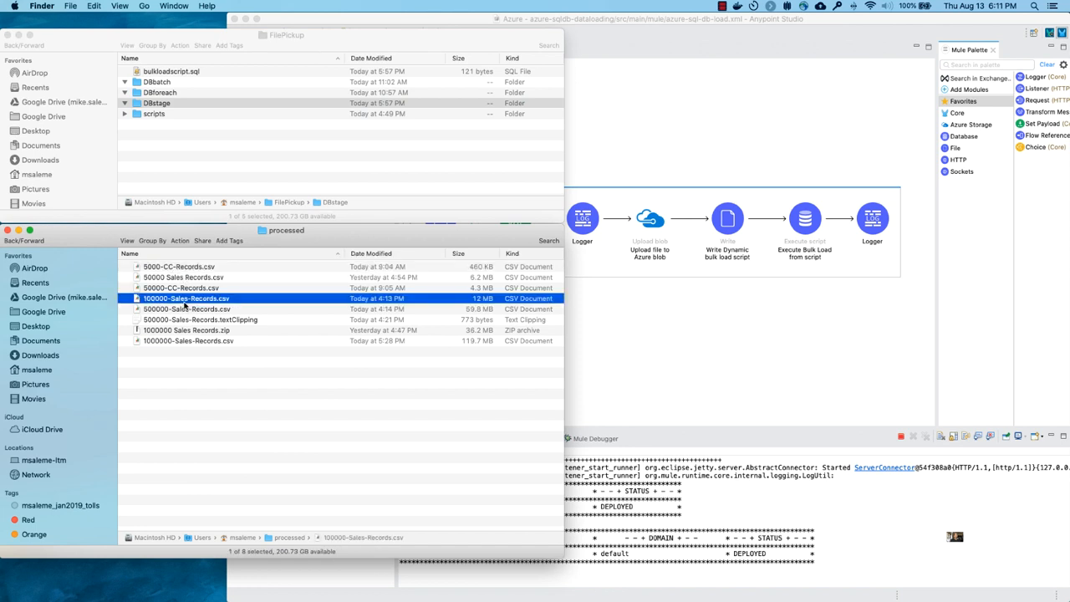
left_click_drag(187, 303, 157, 105)
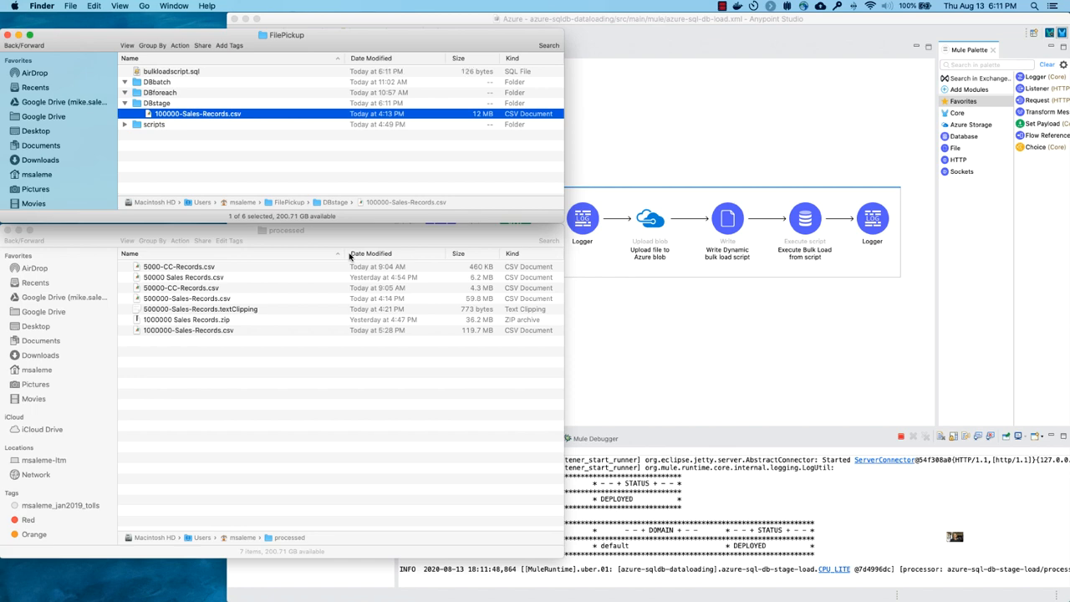
- Switch to the Azure portal in Chrome and refresh the blob list of the mulesoft1 container
key("super+h")
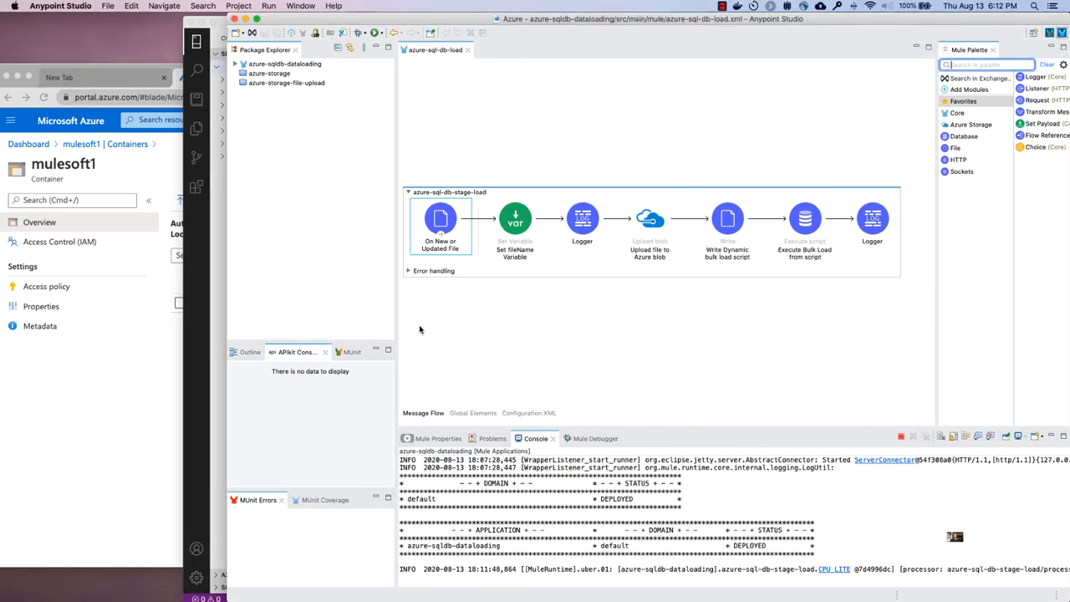
left_click(37, 490)
left_click(338, 202)
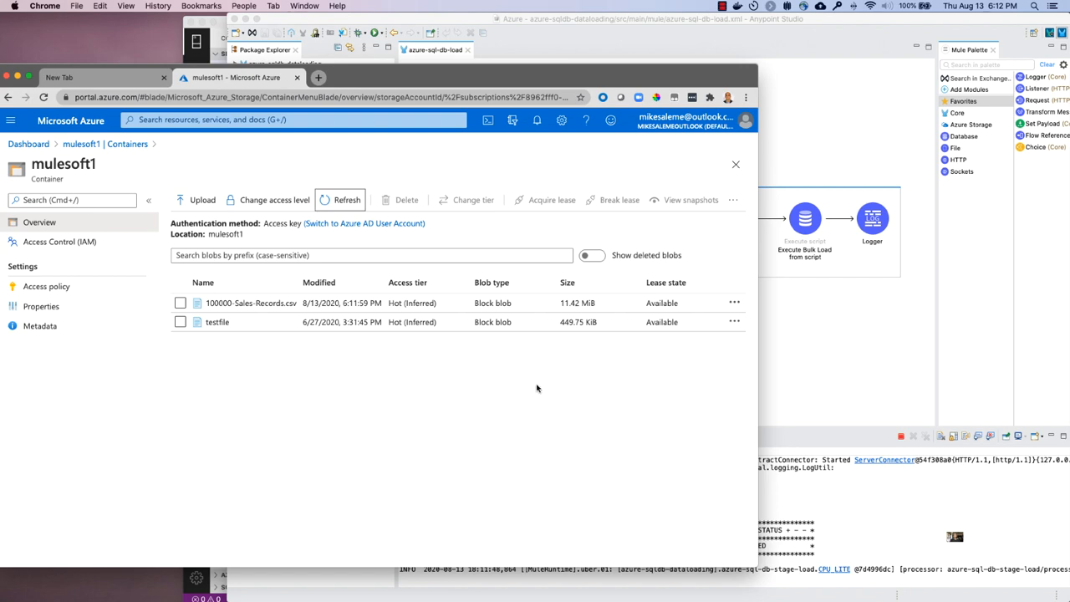
key("ctrl+Right")
key("ctrl+Left")
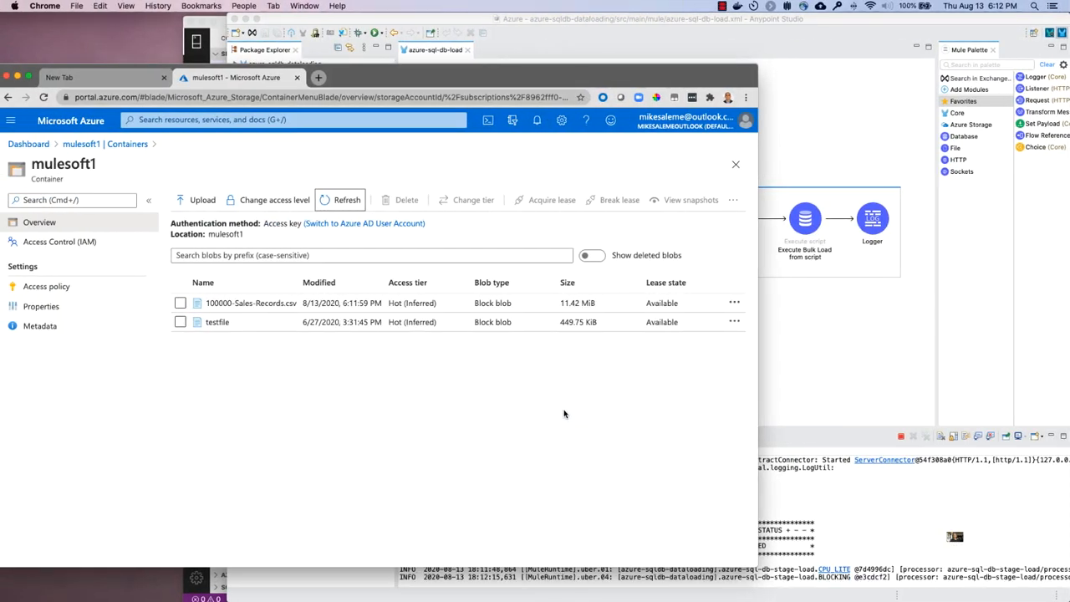
- Switch to Azure Data Studio and run the selected row-count query on the SalesRecords table
key("ctrl+Up")
left_click(574, 371)
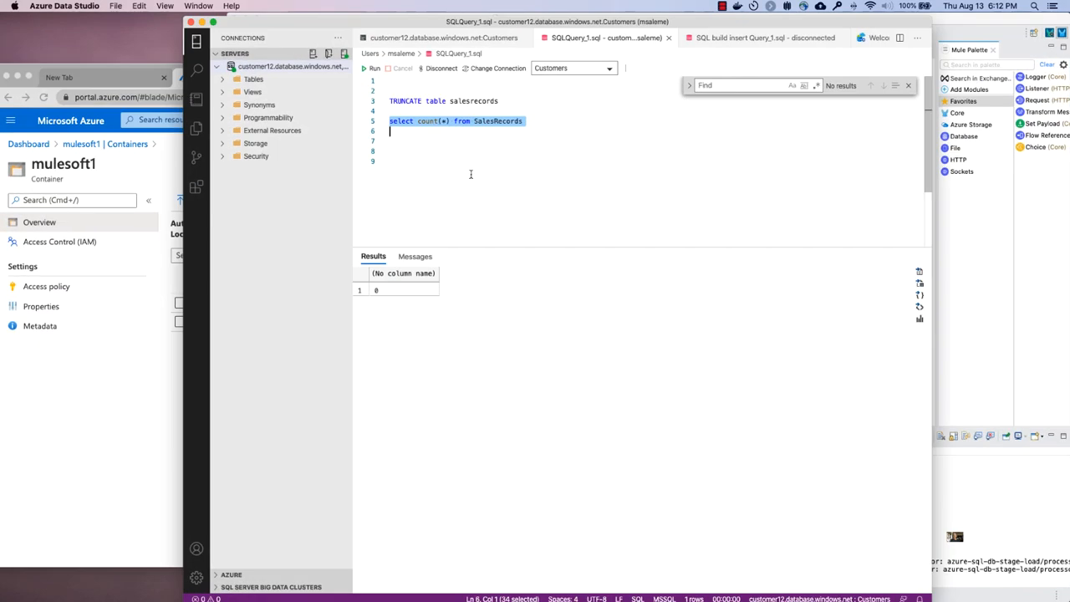
left_click(374, 70)
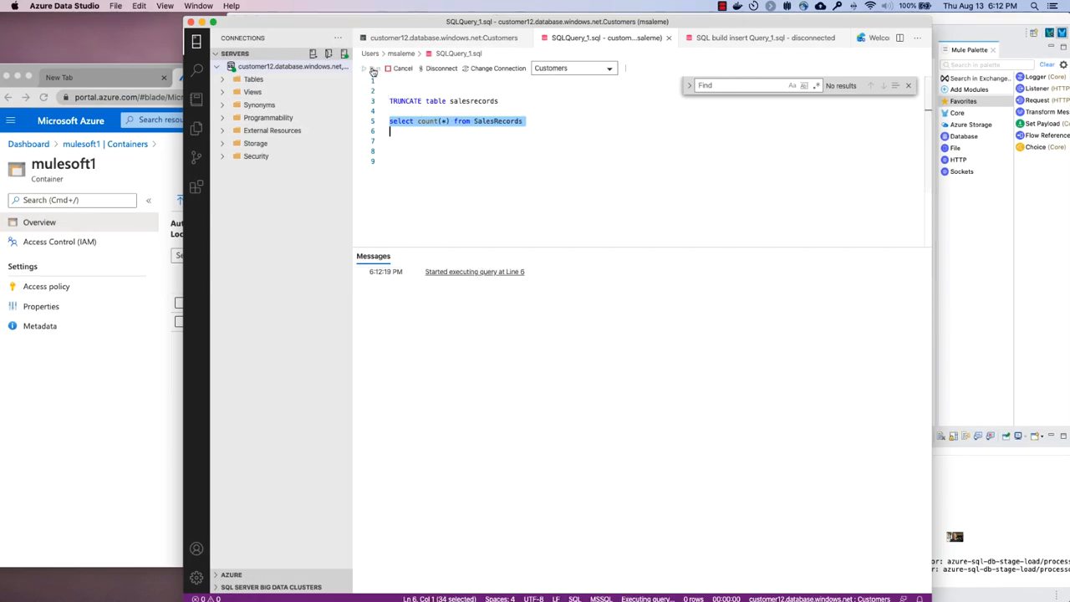
left_click(388, 292)
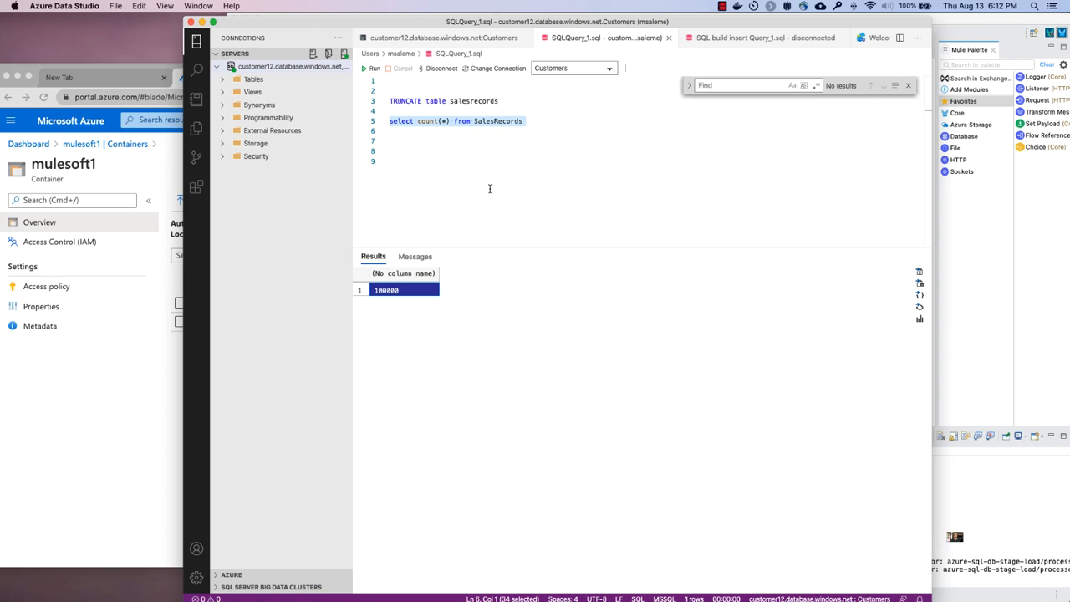
- Return to Finder and move 1000000-Sales-Records.csv from the processed folder into the DBstage folder
key("ctrl+Up")
key("ctrl+Right")
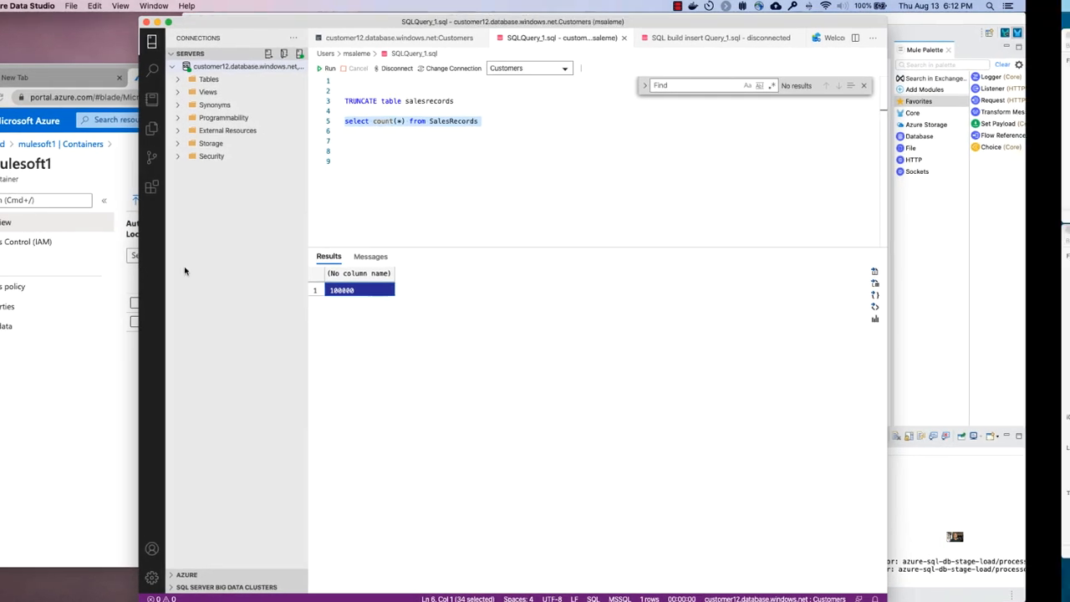
left_click(177, 230)
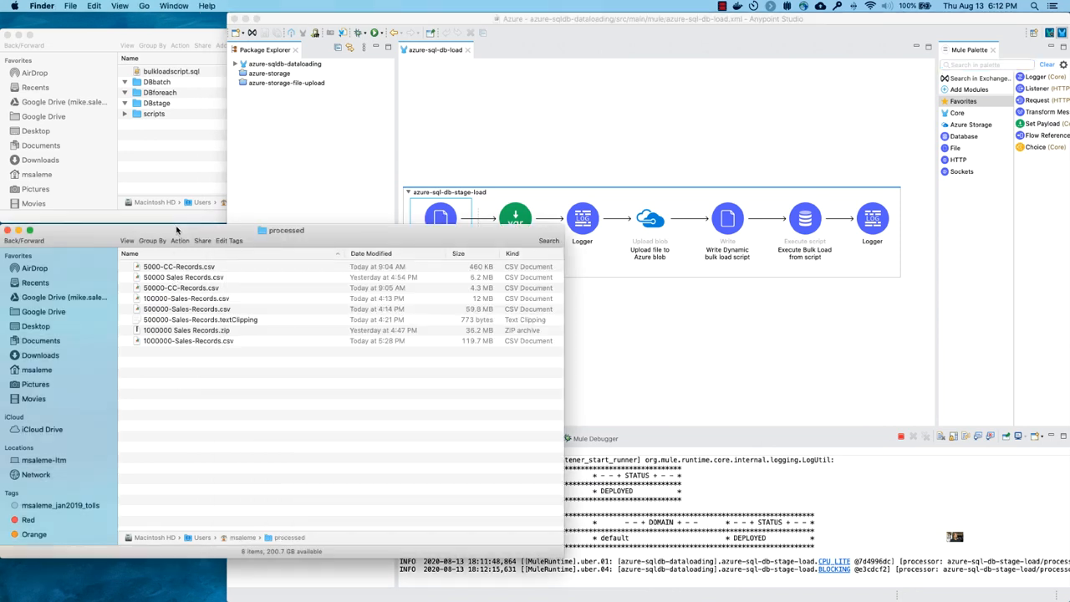
left_click(184, 309)
left_click(176, 331)
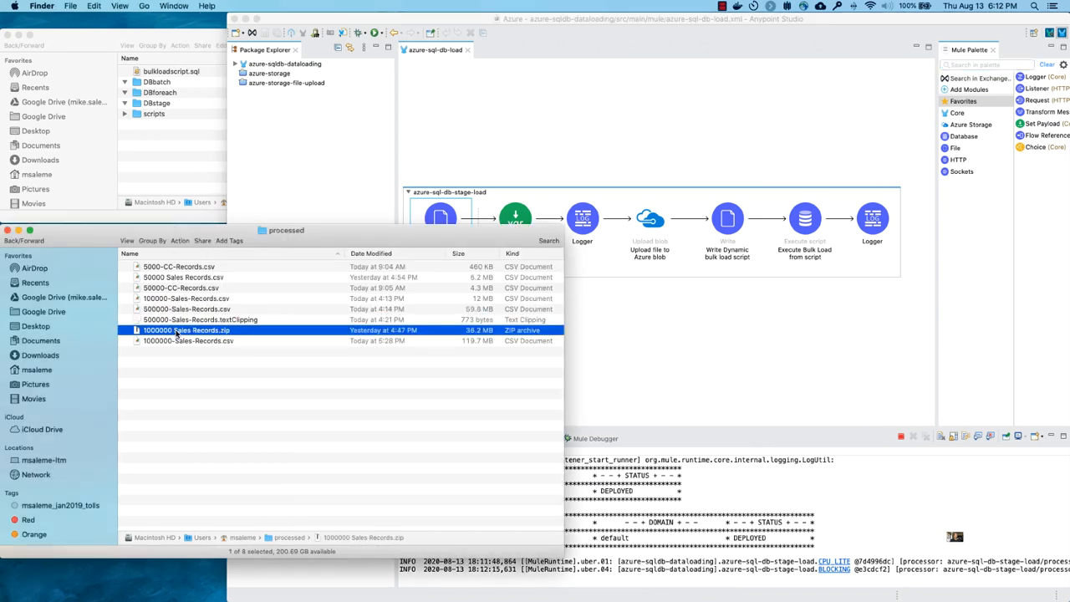
left_click(177, 341)
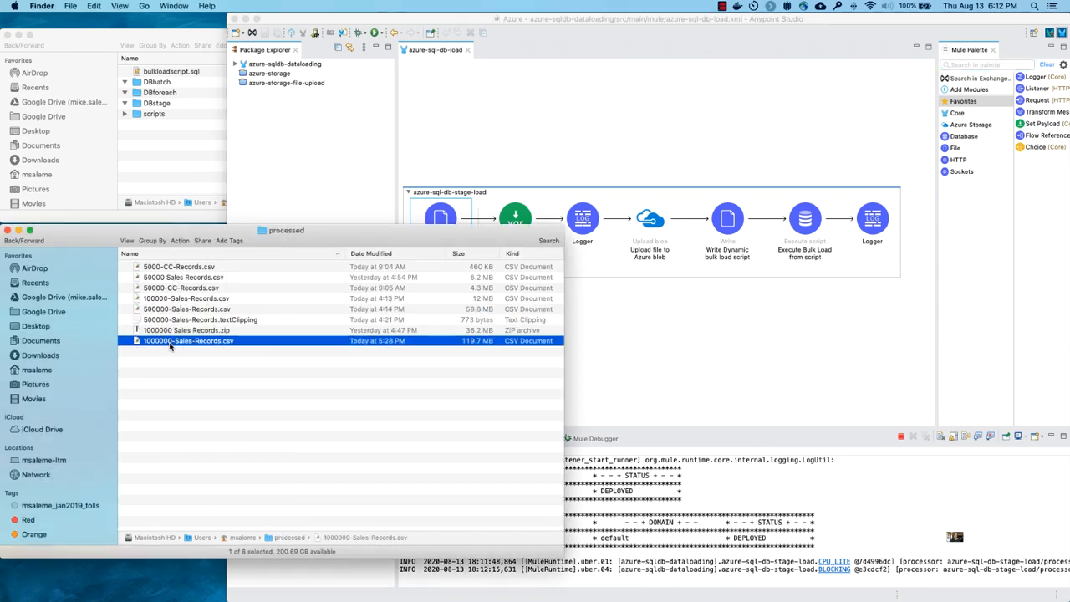
left_click_drag(171, 342, 154, 107)
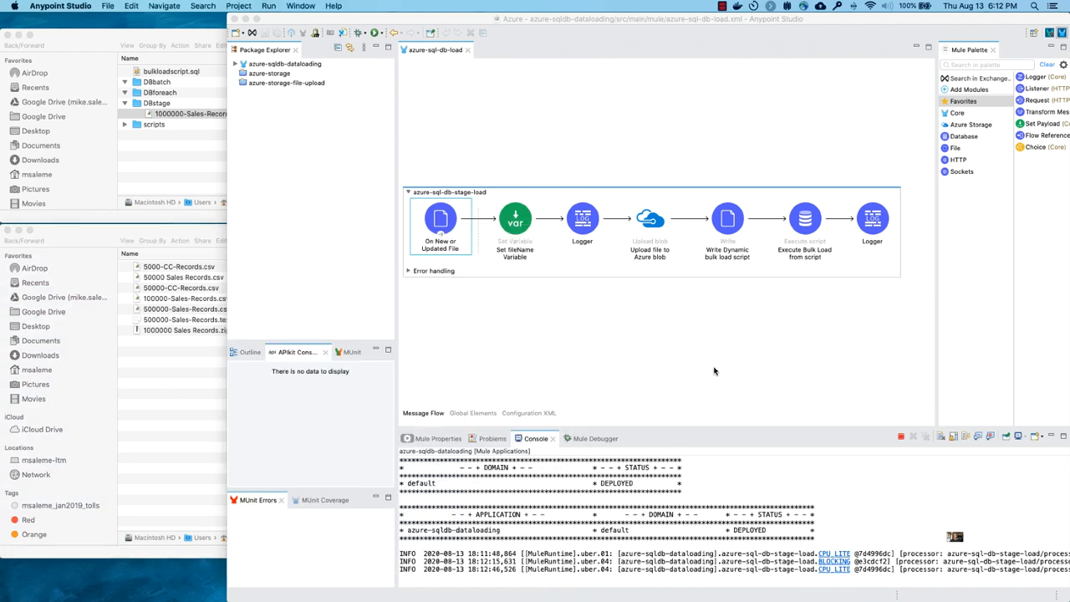
- Switch to Anypoint Studio and examine the On New or Updated File properties, enlarging the properties area to check the directory path
left_click(714, 372)
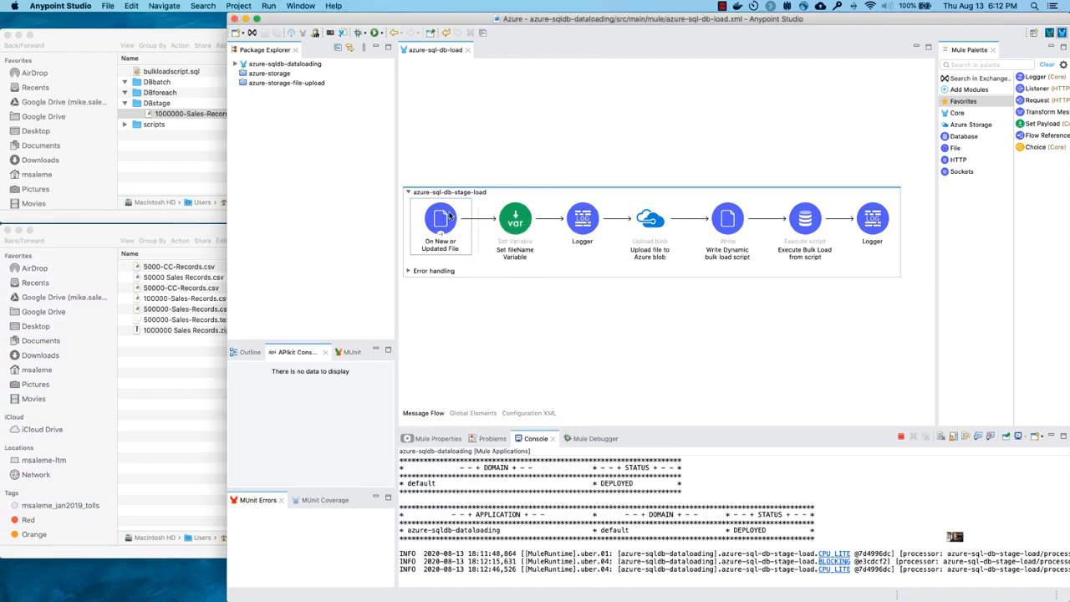
left_click(444, 240)
left_click(436, 439)
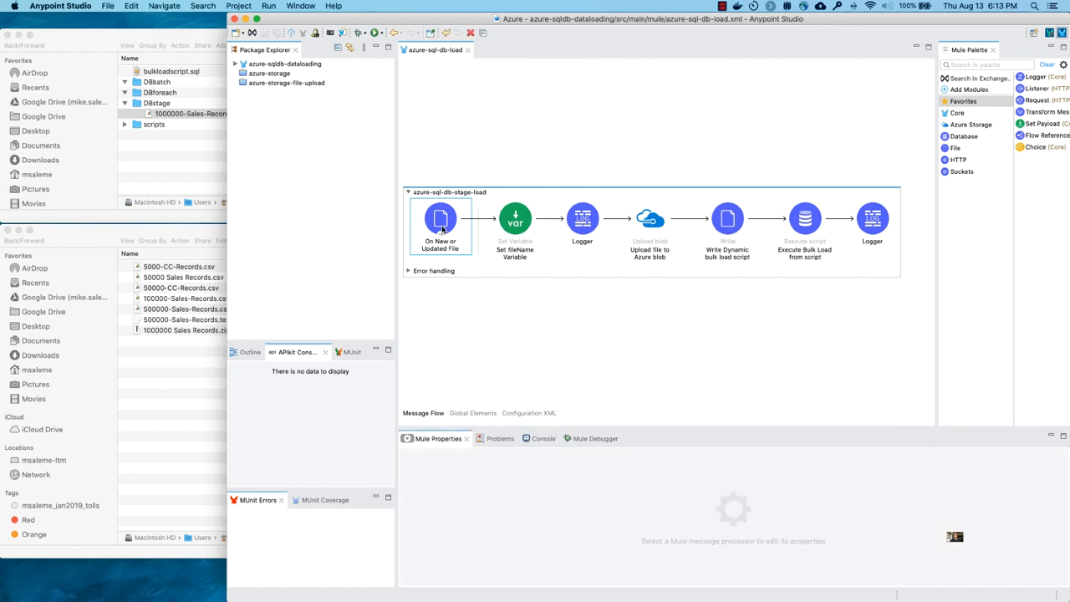
left_click(443, 228)
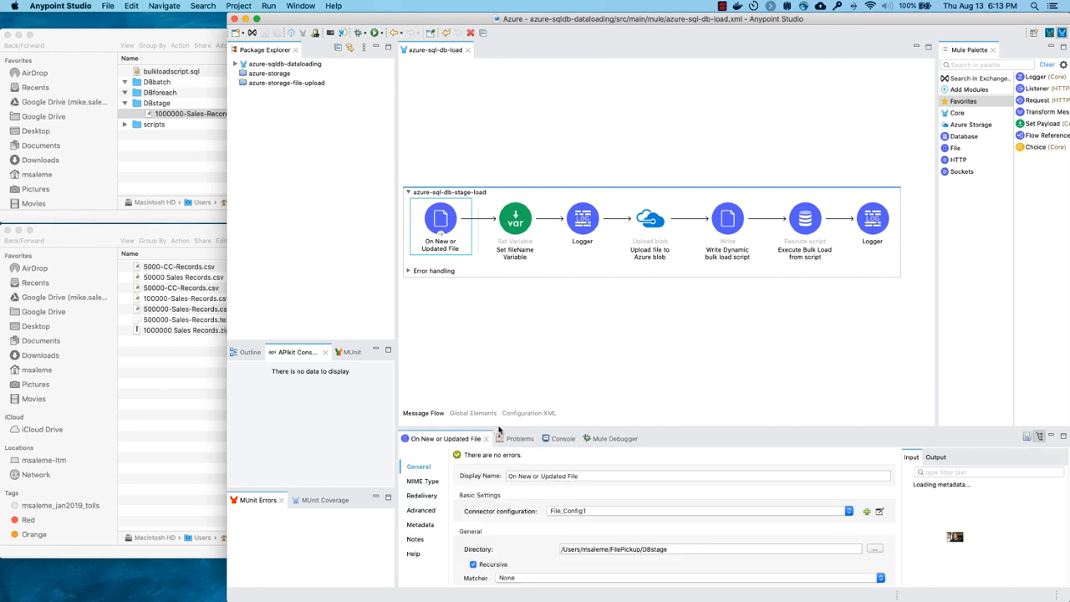
left_click_drag(500, 429, 496, 300)
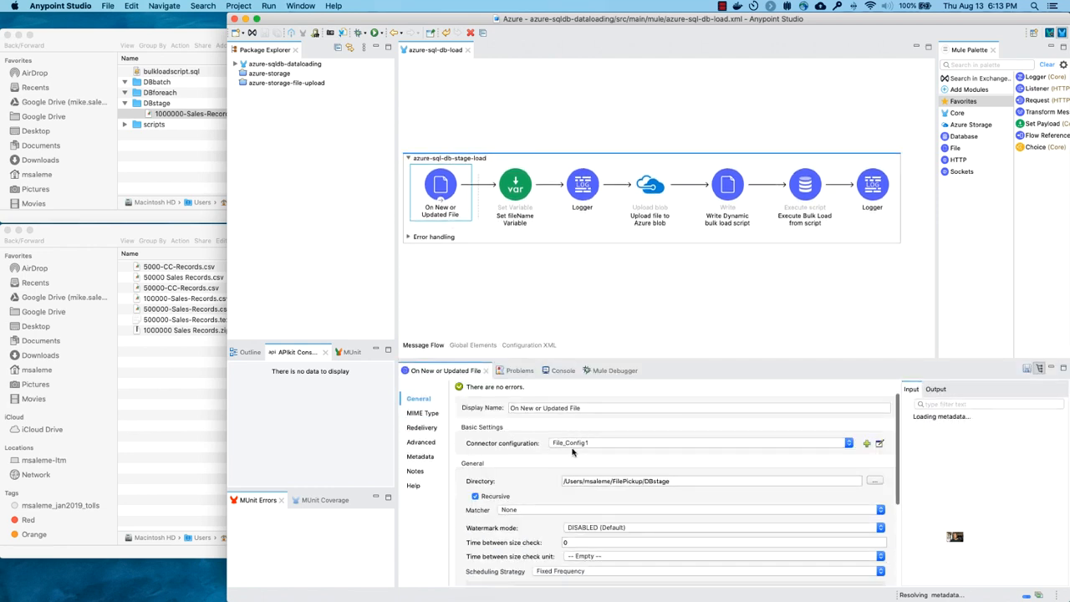
double_click(622, 482)
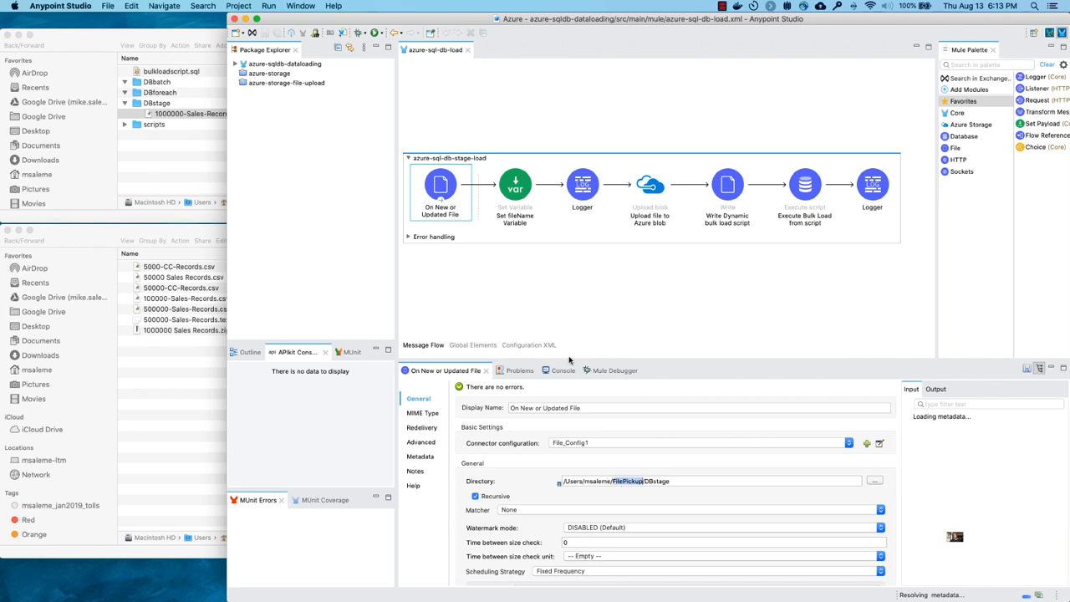
- Review the settings of Set fileName Variable, the first Logger and Upload file to Azure blob, including the blob container
left_click(524, 197)
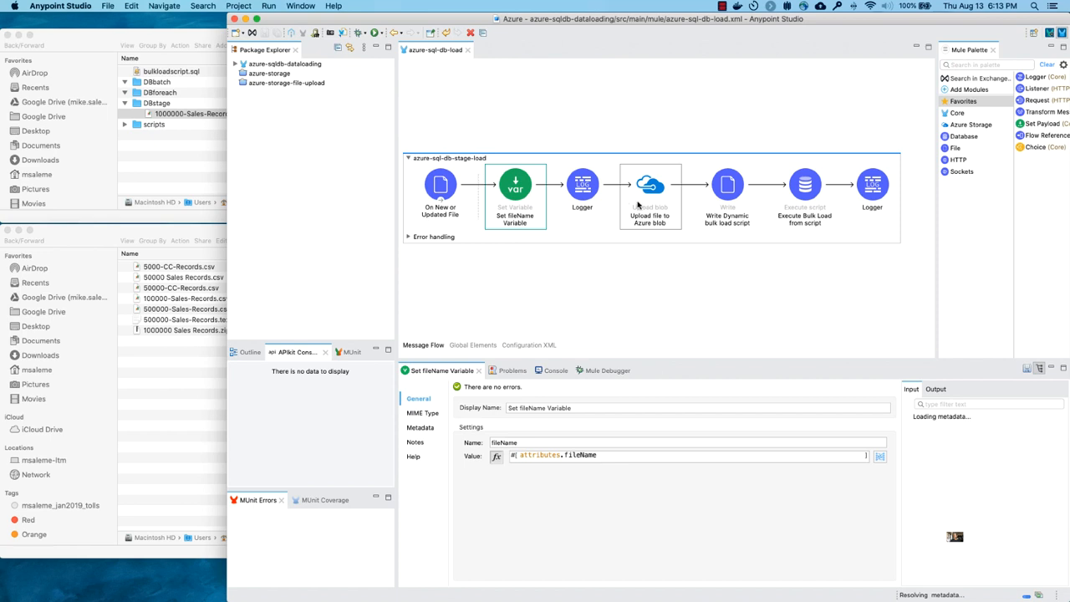
left_click(592, 197)
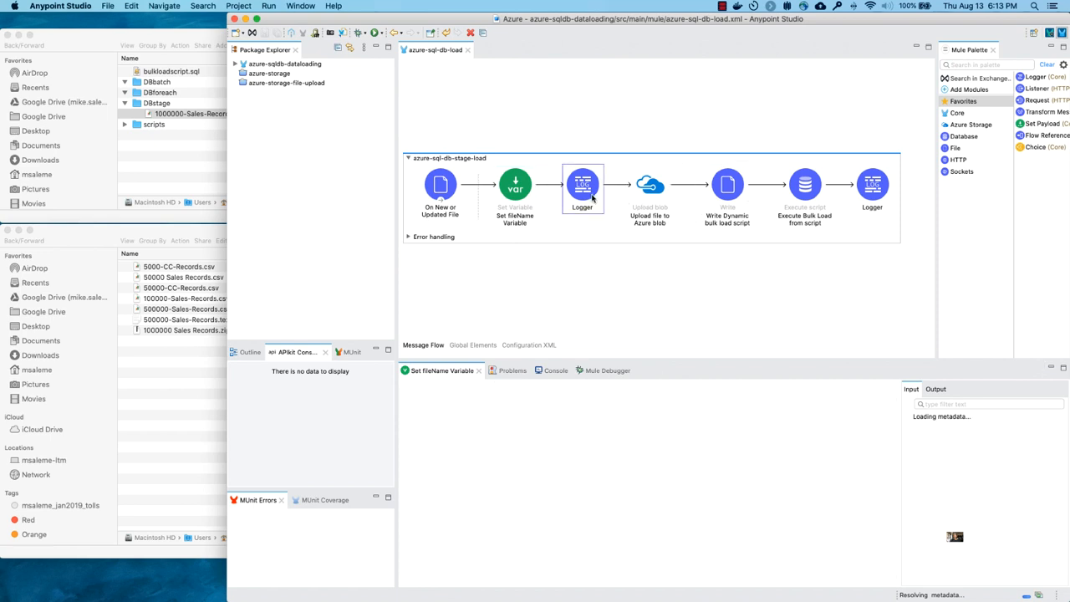
left_click(638, 220)
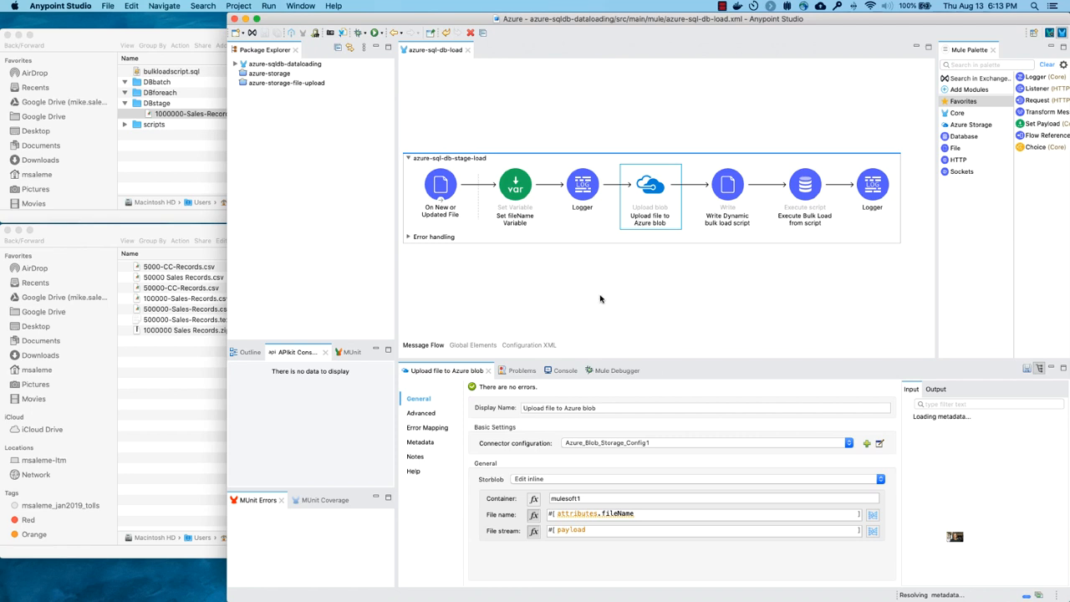
left_click(558, 499)
- Examine the Write Dynamic bulk load script content, checking the container path and data source in the BULK INSERT statement
left_click(725, 192)
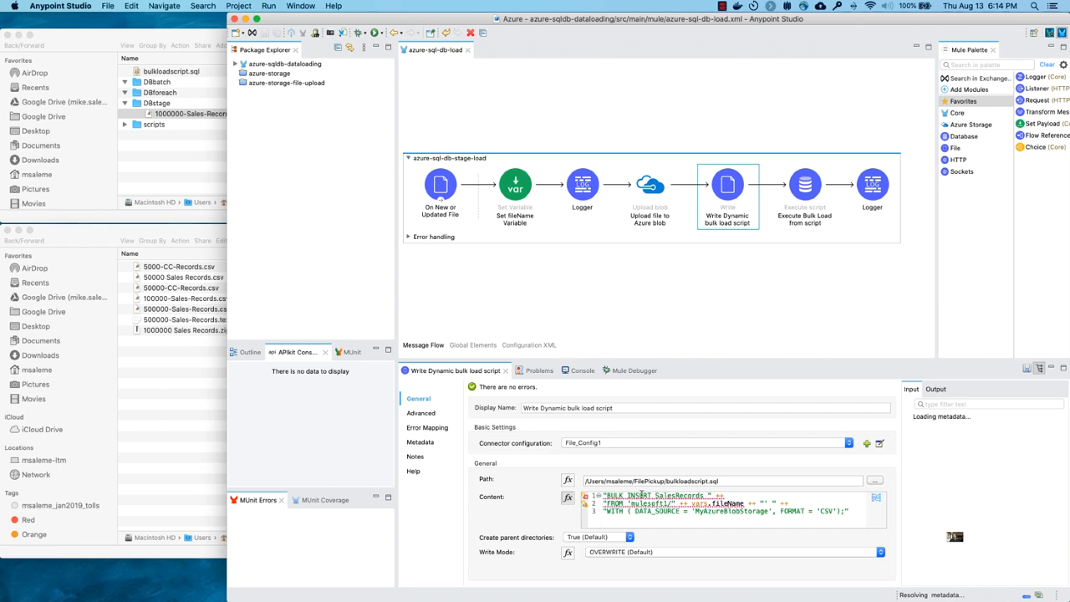
double_click(641, 503)
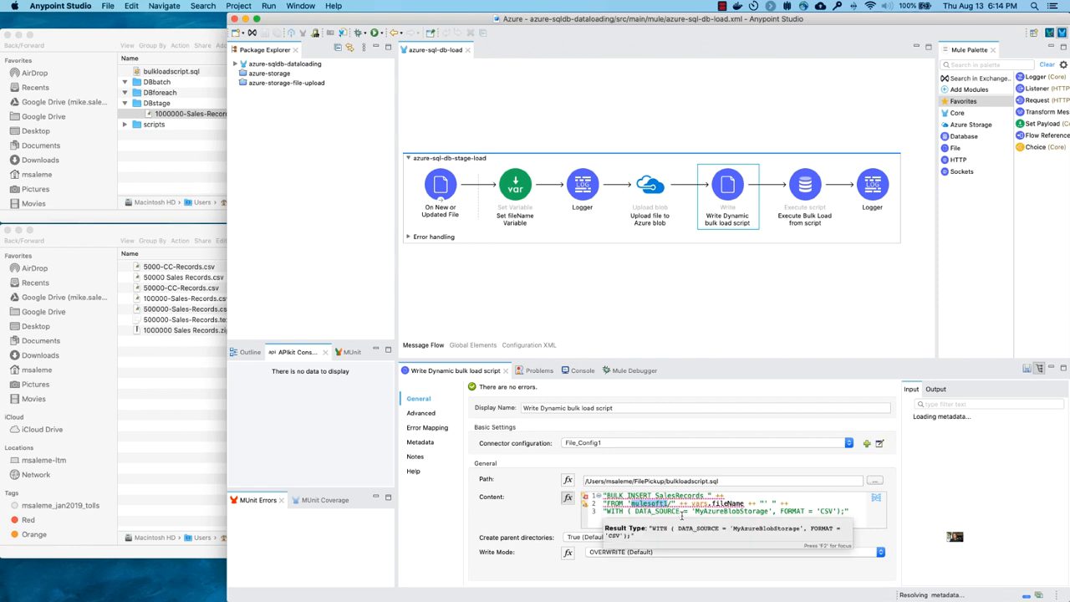
left_click(710, 510)
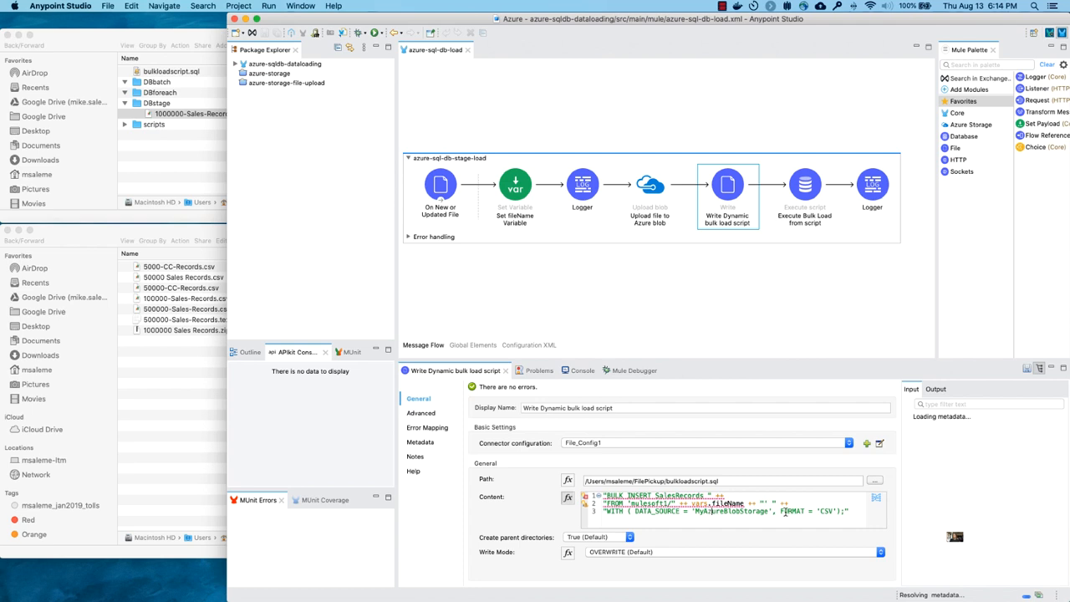
- Inspect the Execute Bulk Load from script settings and open its Database_Config connection details
mouse_move(740, 513)
left_click(791, 225)
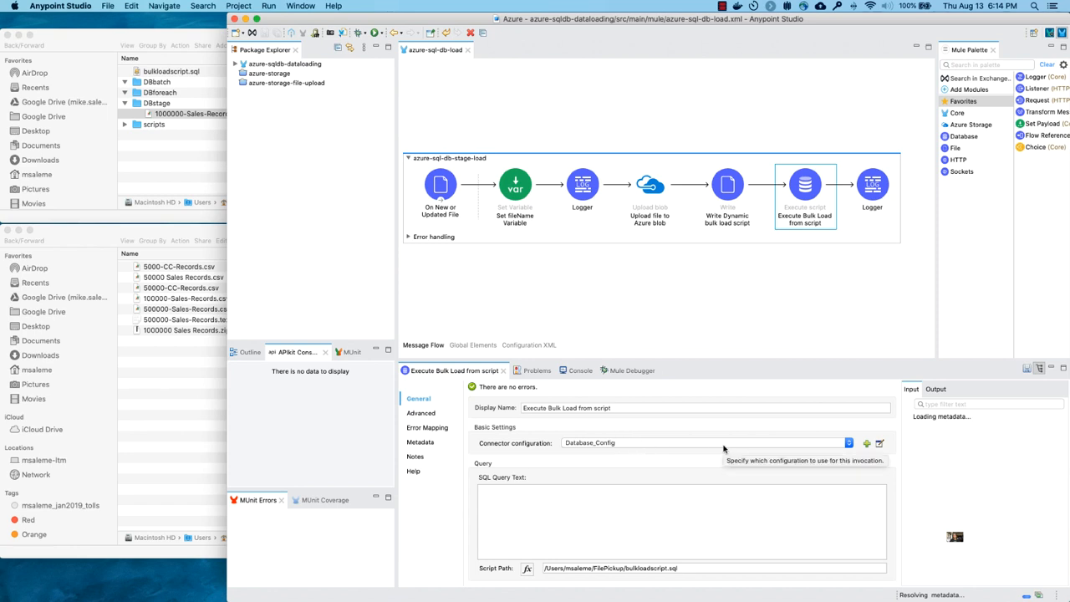
left_click(879, 444)
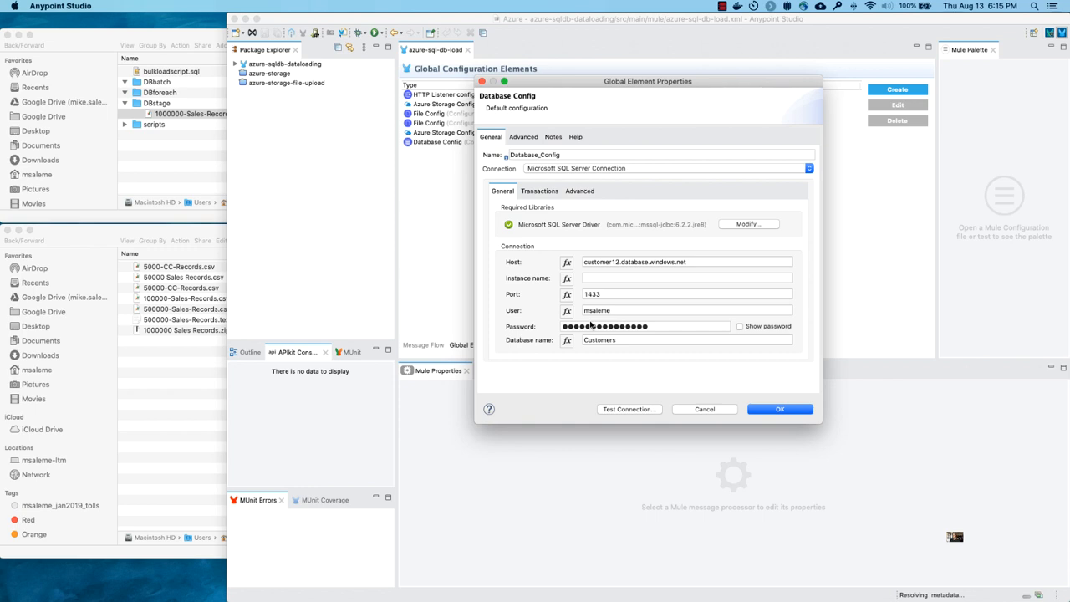
- Close the Database_Config properties without changes, return to the message flow and check the script path of Execute Bulk Load from script
left_click(697, 410)
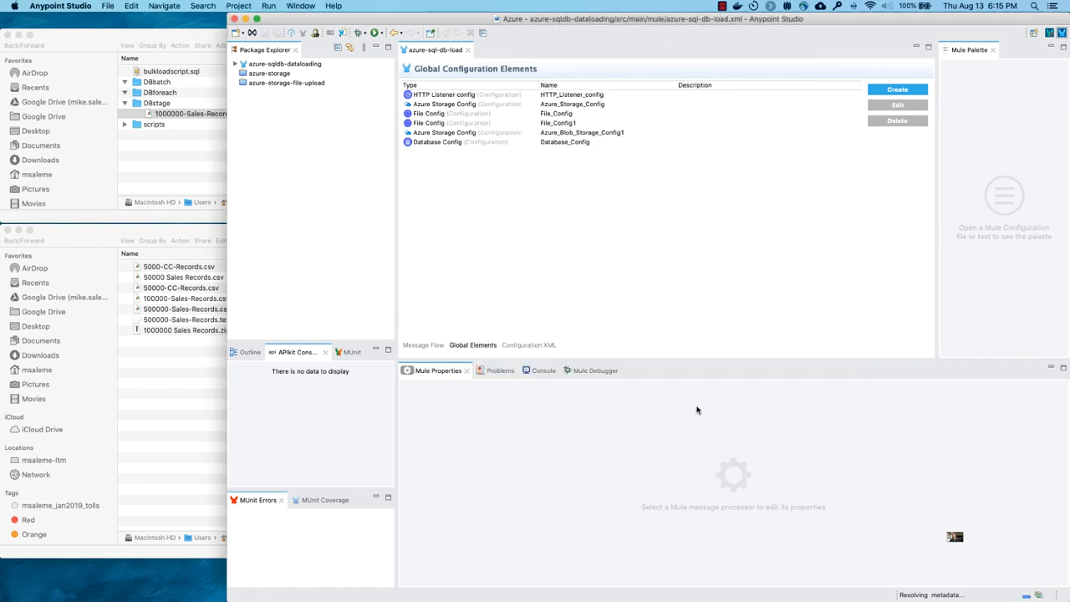
left_click(430, 345)
left_click(804, 188)
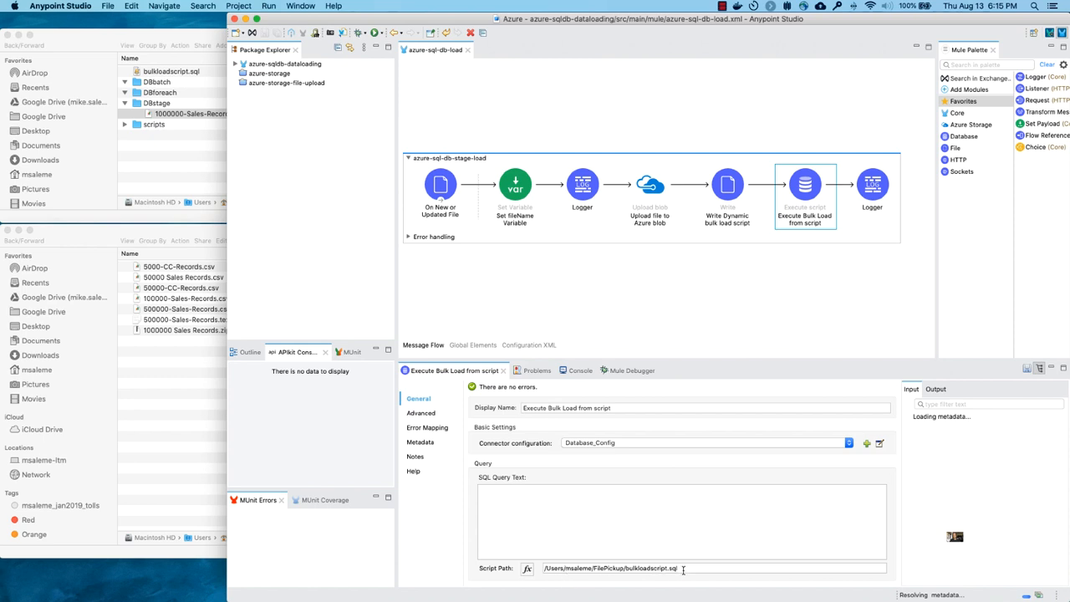
left_click_drag(683, 568, 526, 569)
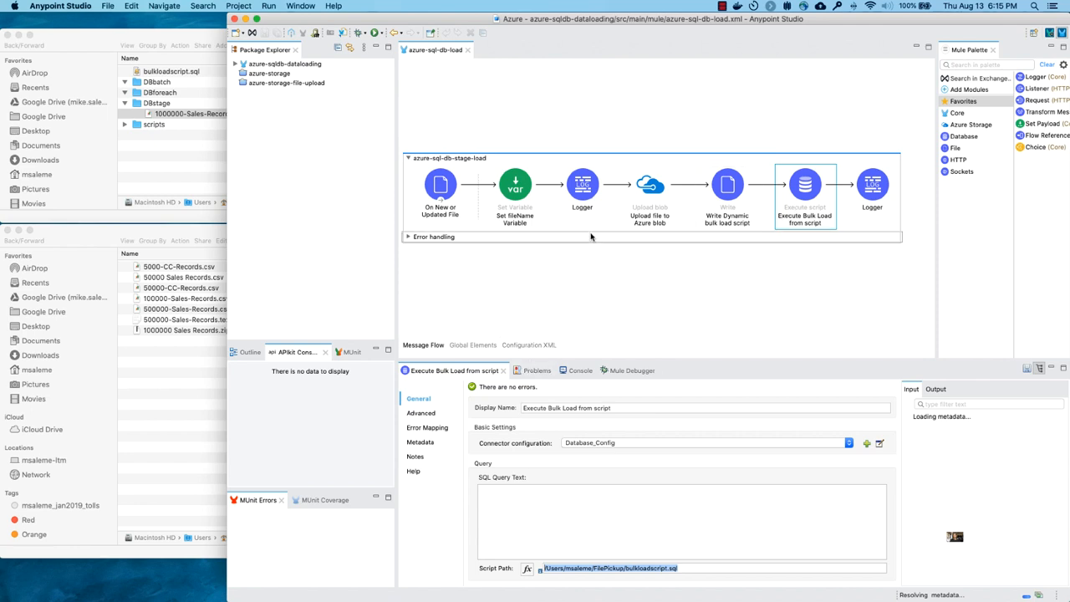
- Open the storage connector configuration of Upload file to Azure blob to inspect its account name and SAS token connection
left_click(650, 189)
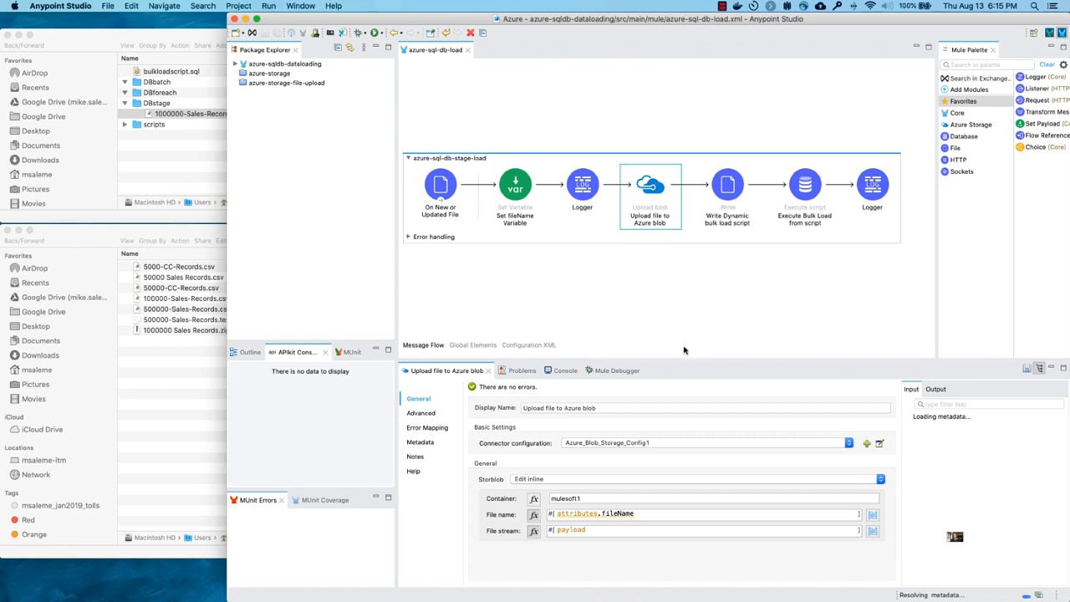
left_click(880, 444)
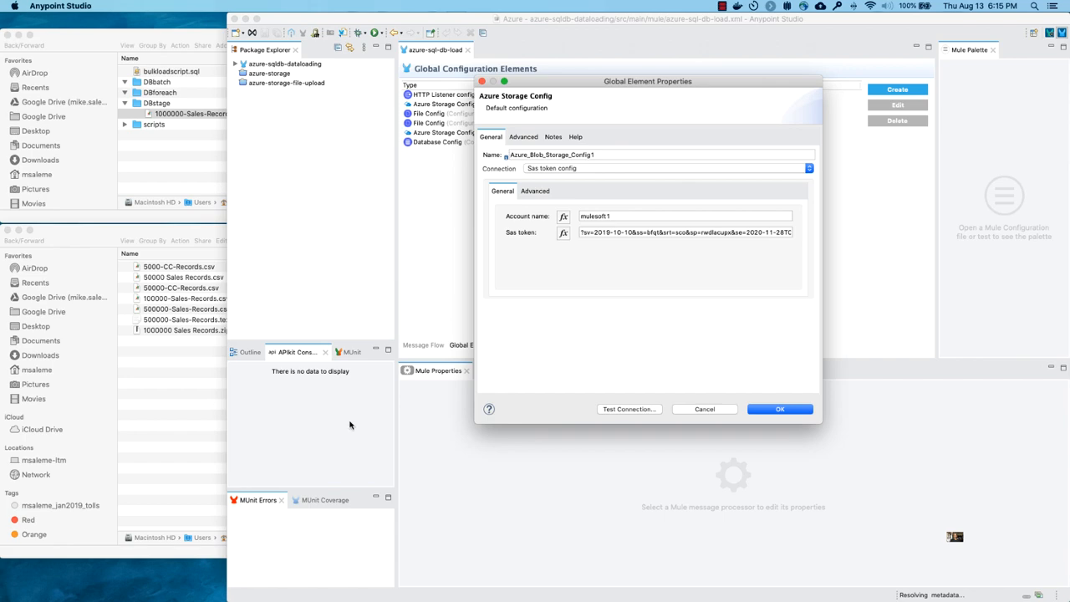
- Switch to the Azure portal in Chrome and refresh the blob list of the mulesoft1 container
key("ctrl+Left")
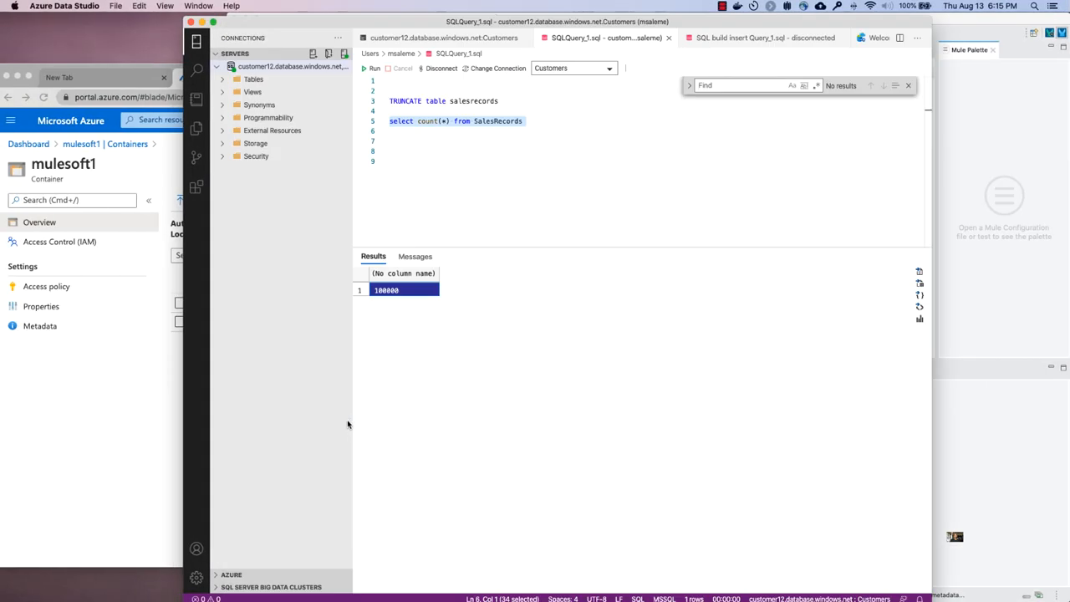
left_click(146, 478)
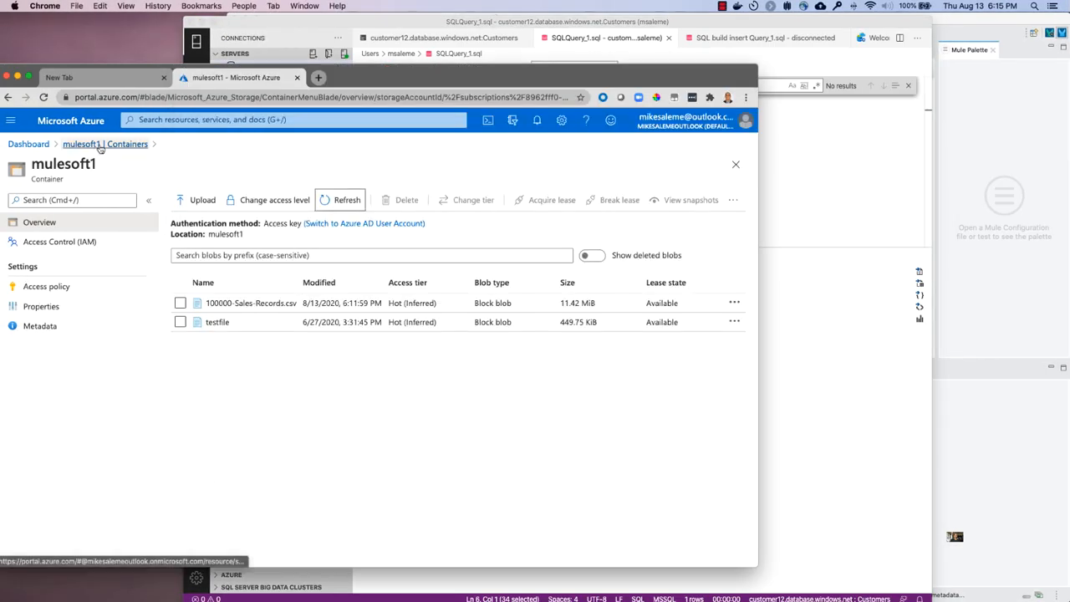
left_click(331, 201)
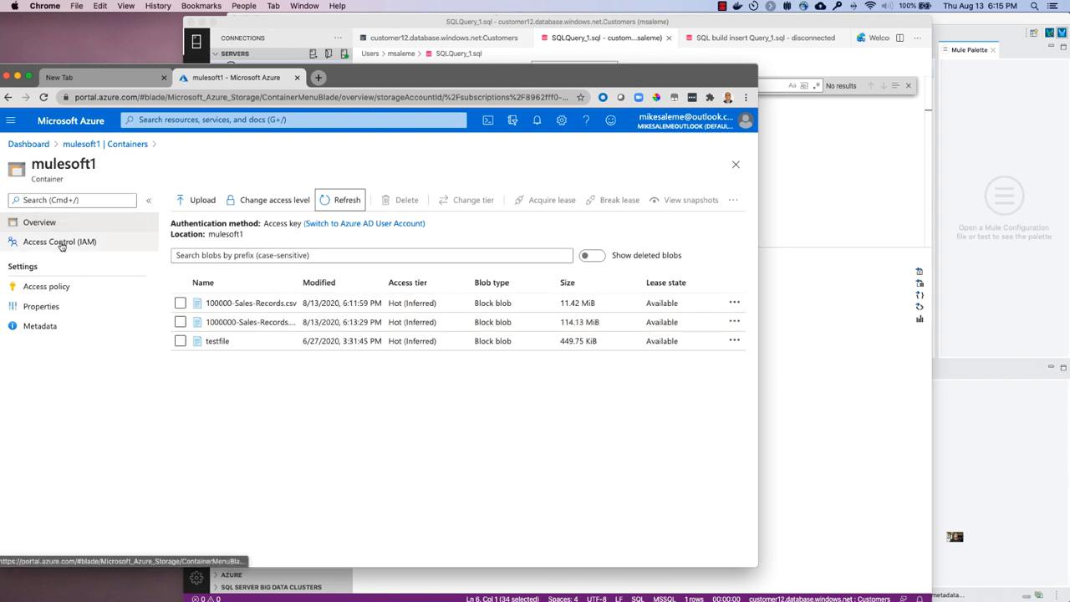
- Open the mulesoft1 storage account's Shared access signature page and review its options down to SAS generation, dismissing the VPN update notice
left_click(86, 149)
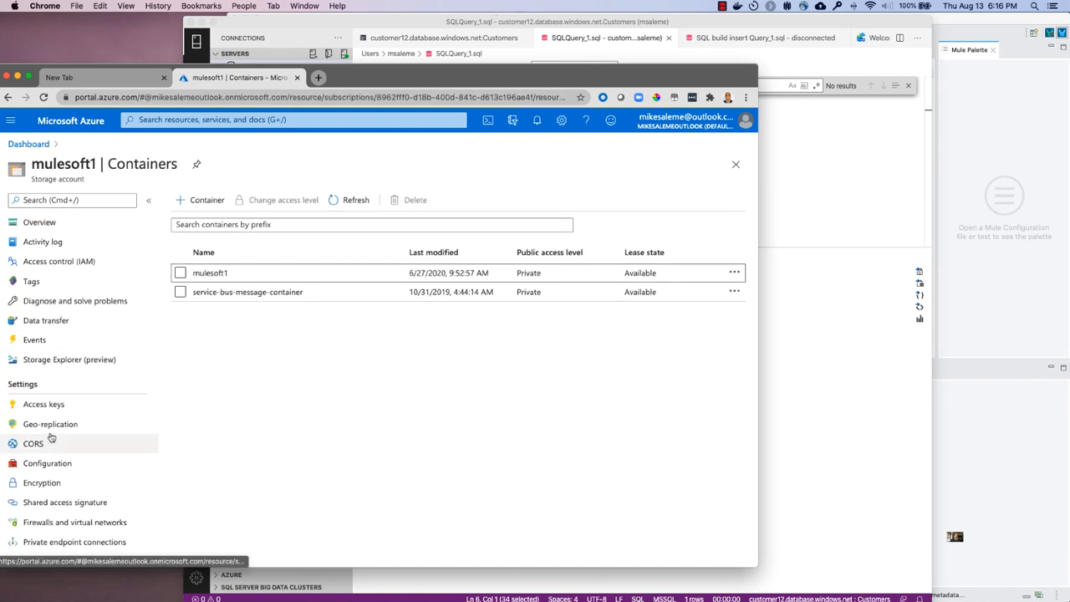
scroll(48, 436, "down", 2)
scroll(50, 438, "down", 5)
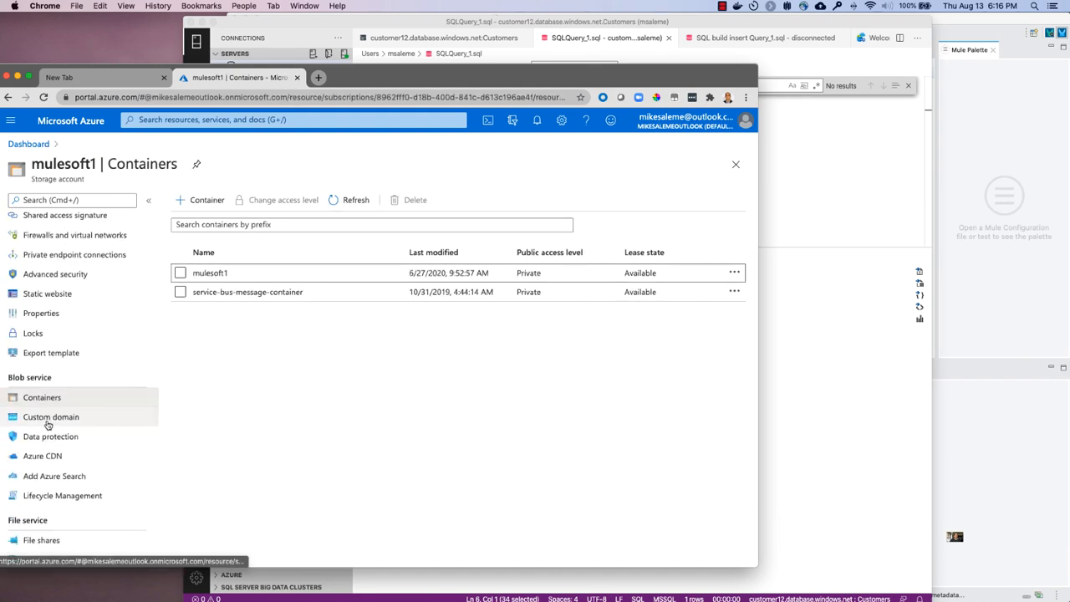
scroll(47, 425, "up", 3)
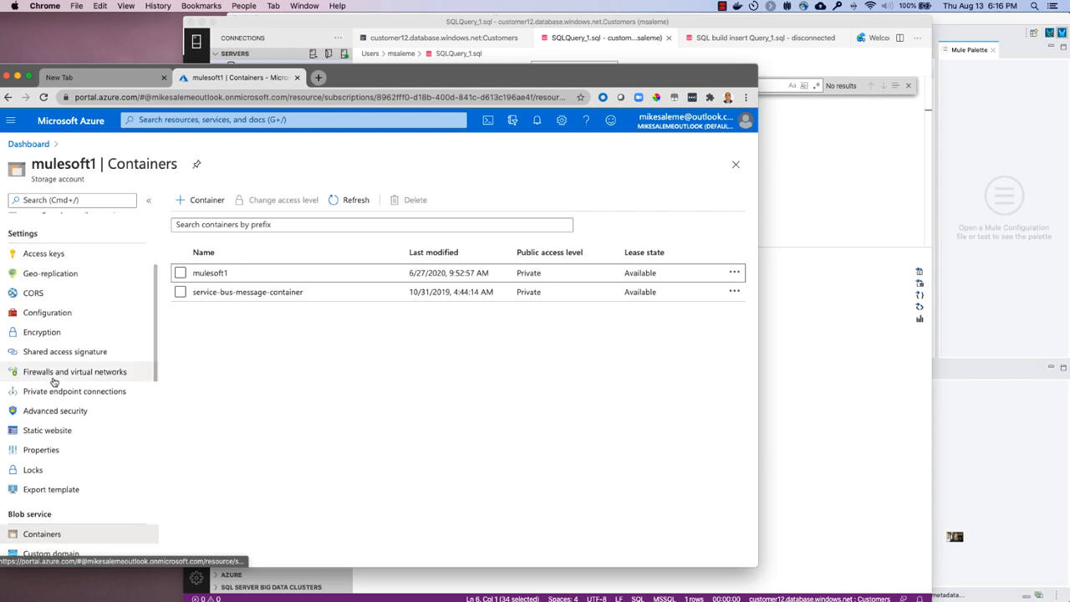
left_click(68, 350)
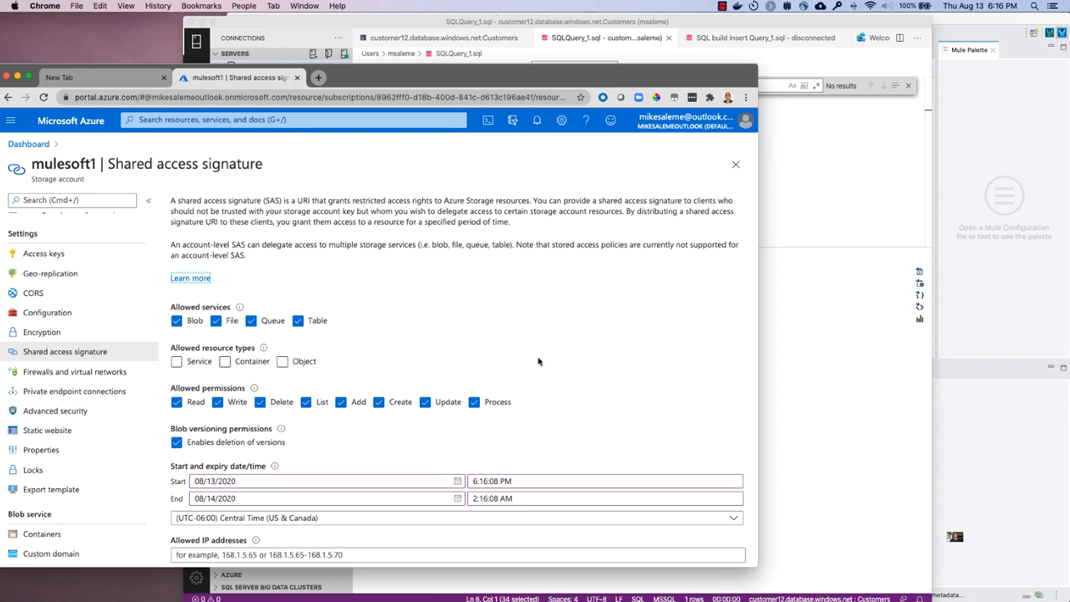
scroll(538, 361, "down", 5)
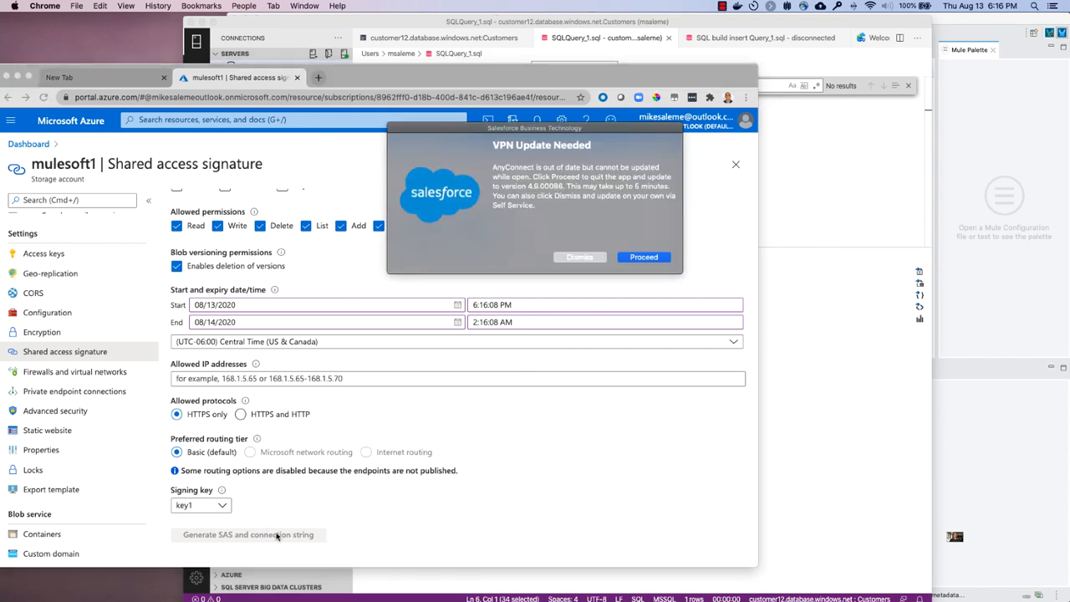
left_click(590, 259)
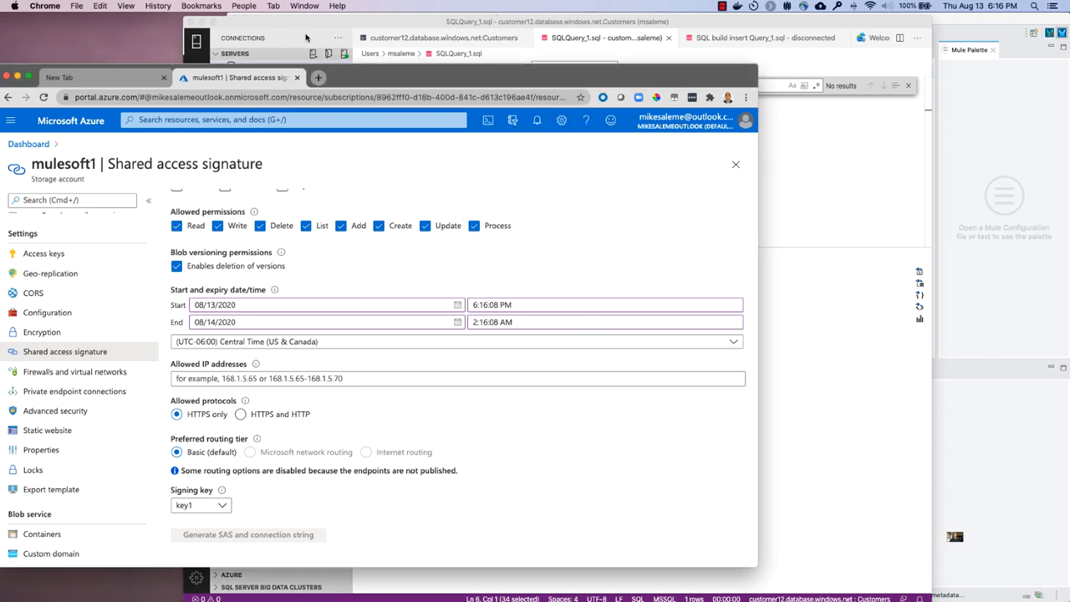
- Switch to Azure Data Studio, run only the select count(*) from SalesRecords query, and return to Anypoint Studio
left_click(326, 27)
left_click_drag(413, 122, 396, 131)
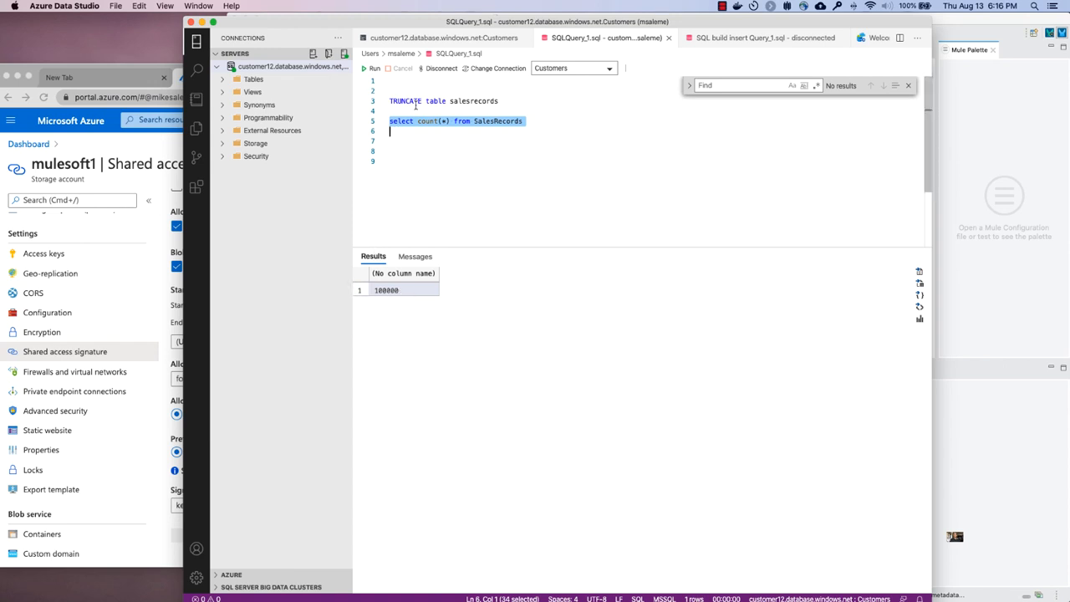
left_click(371, 69)
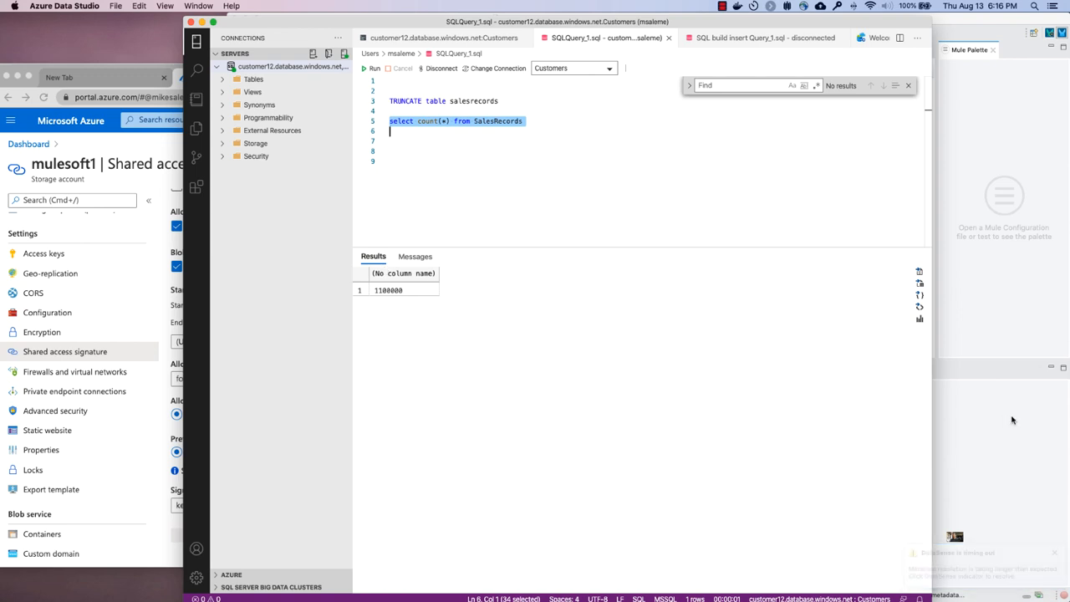
left_click(984, 441)
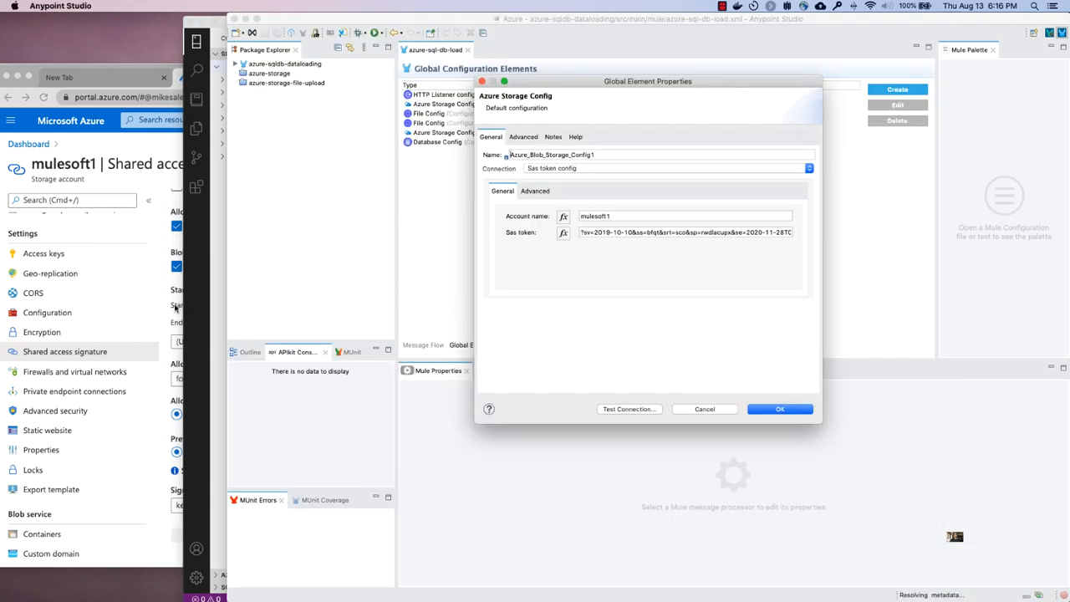